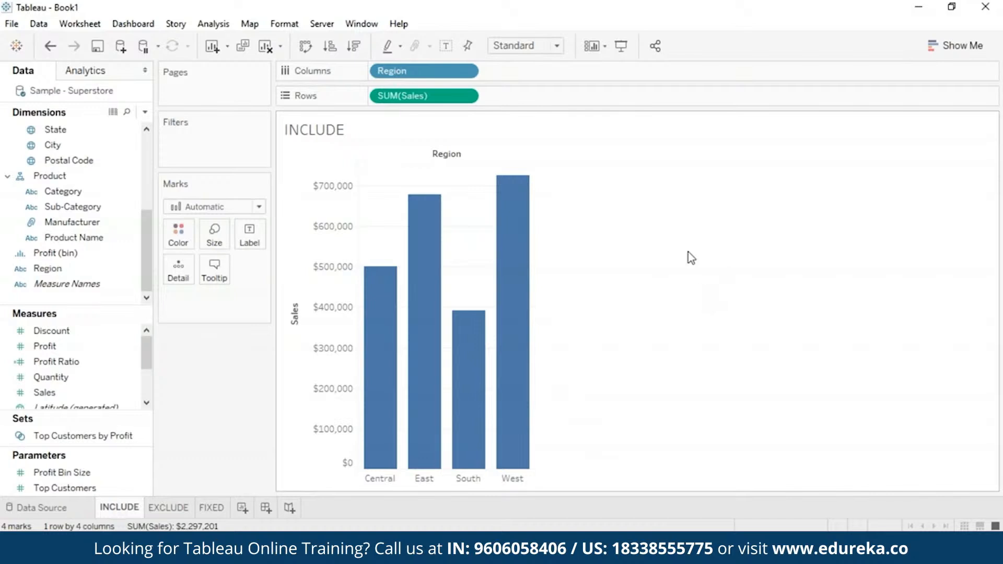
Create a calculated field named Sales Per Customer with the formula {INCLUDE [Customer Name] : SUM([Sales])}
{"action": "left_click", "coordinate": [108, 178]}
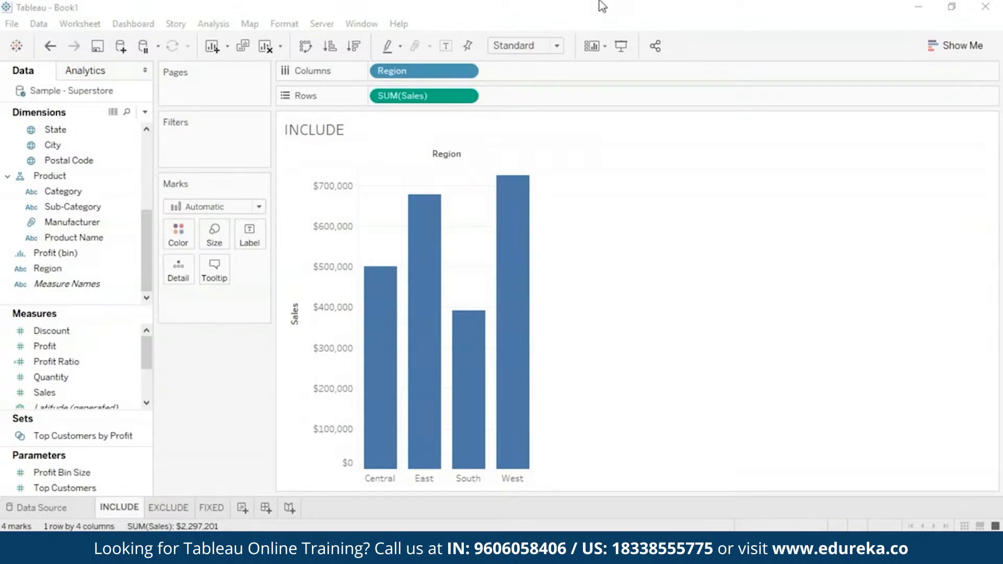
{"action": "left_click", "coordinate": [212, 24]}
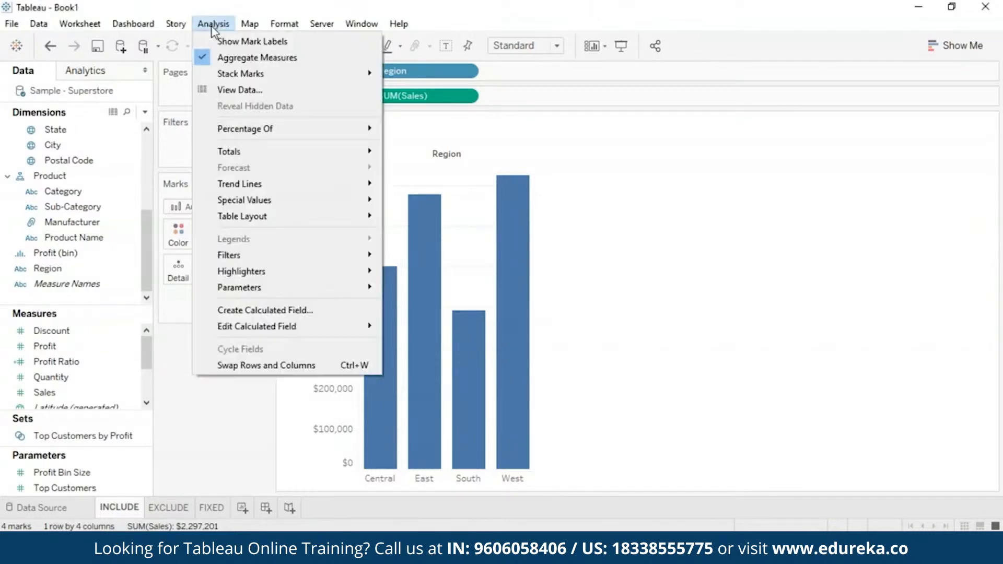
{"action": "left_click", "coordinate": [253, 310]}
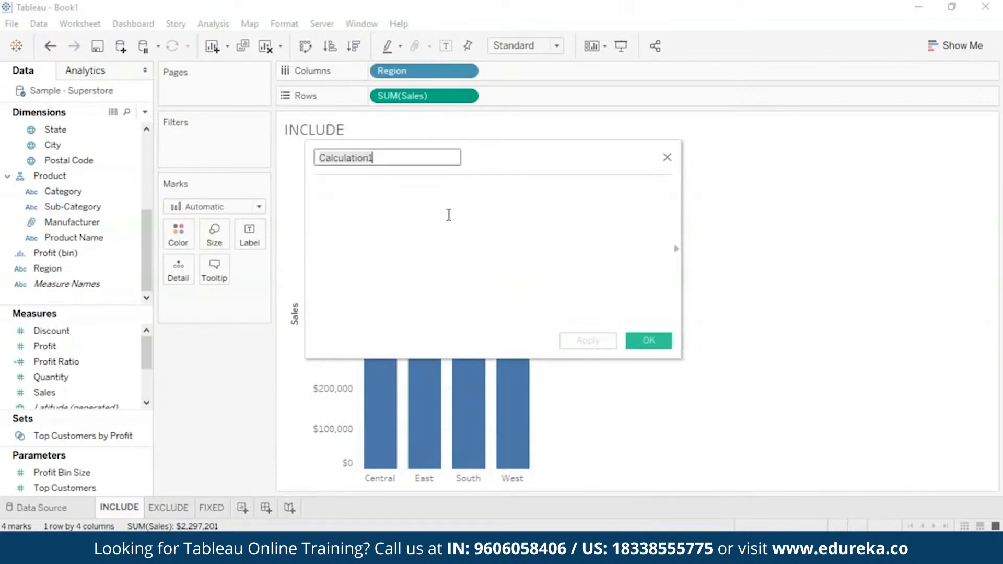
{"action": "key", "text": "ctrl+a"}
{"action": "key", "text": "BackSpace"}
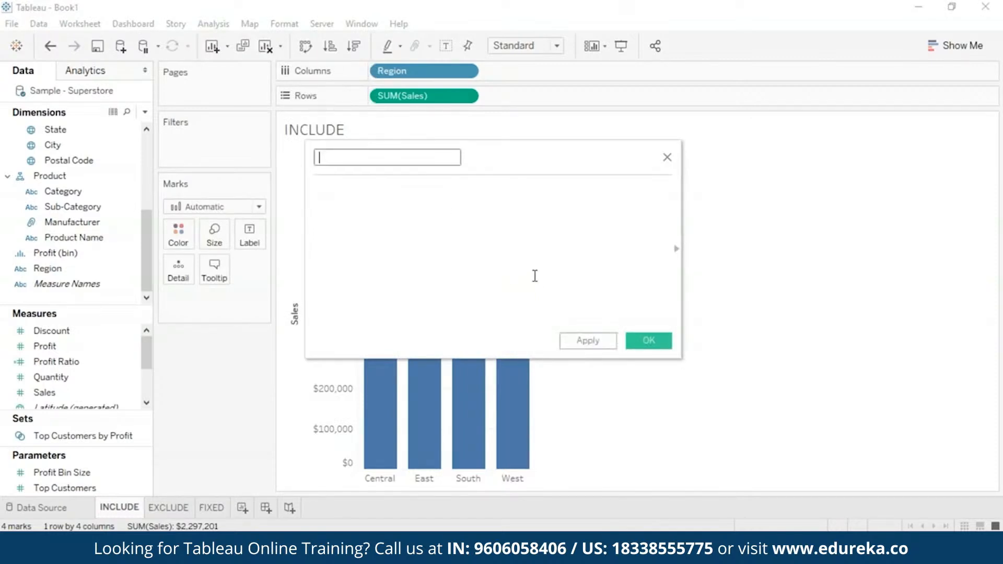
{"action": "type", "text": "Sales Per Customer"}
{"action": "left_click", "coordinate": [507, 233]}
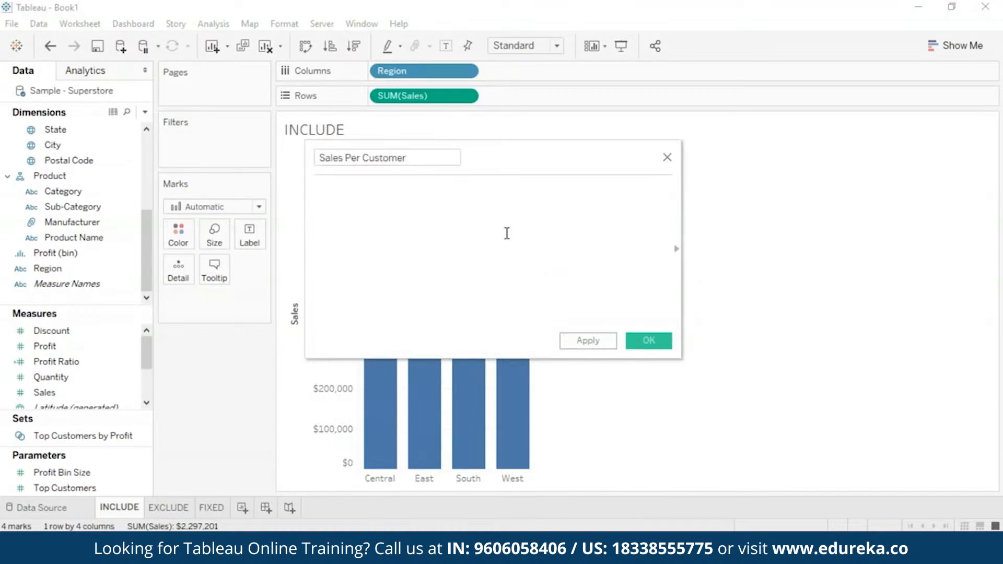
{"action": "type", "text": "{INCLUDE"}
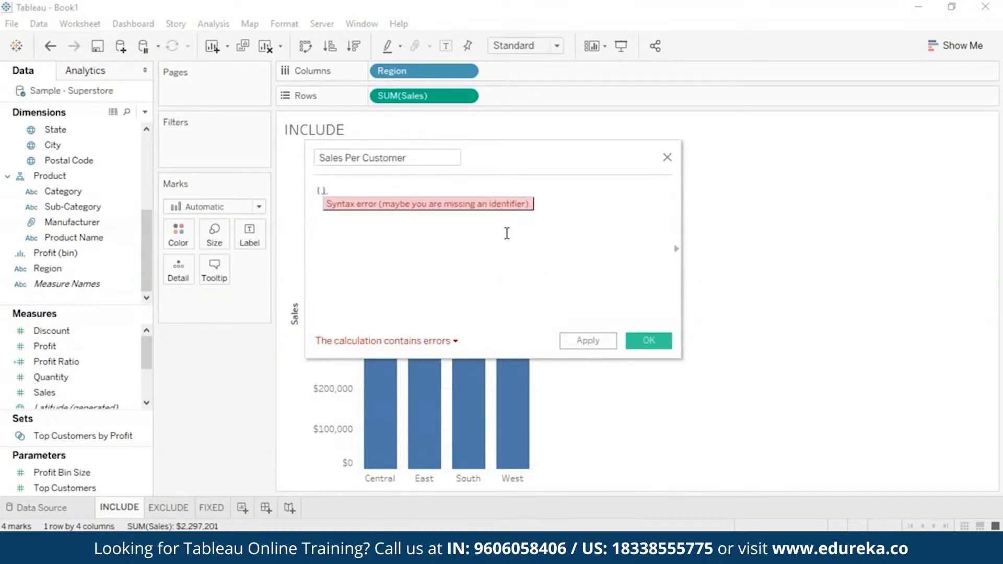
{"action": "type", "text": " [Customer Name]"}
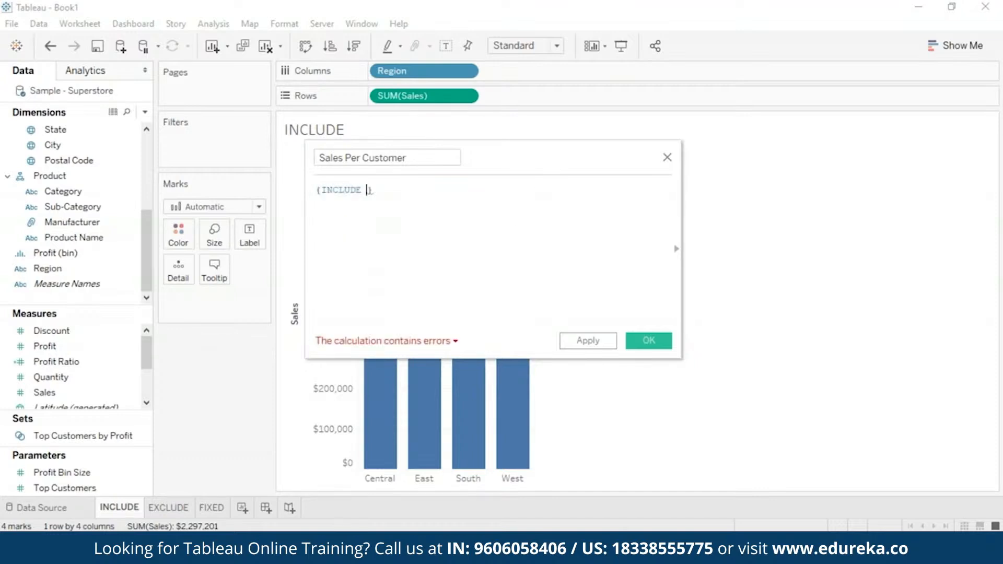
{"action": "type", "text": " : SUM([Sales])"}
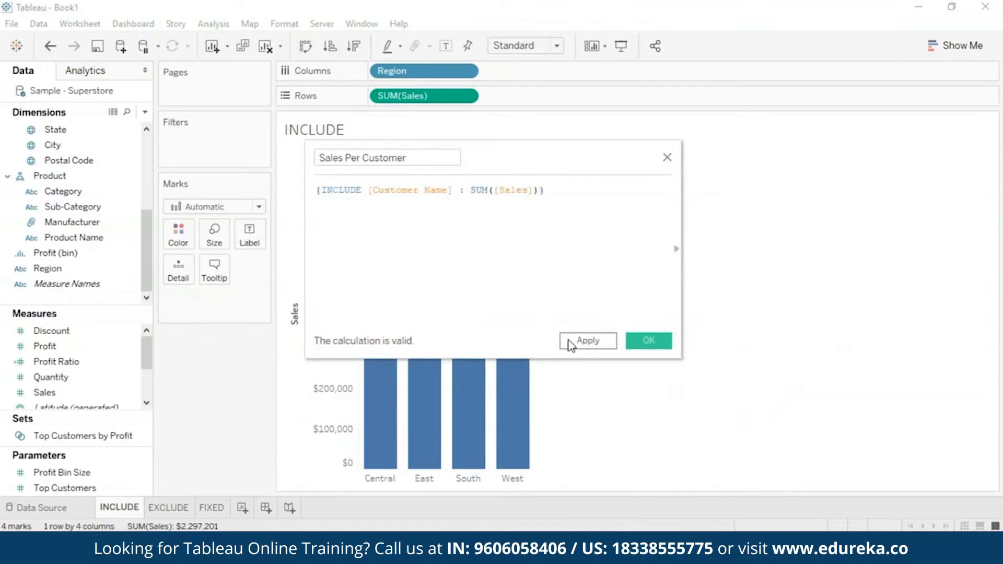
{"action": "left_click", "coordinate": [649, 341]}
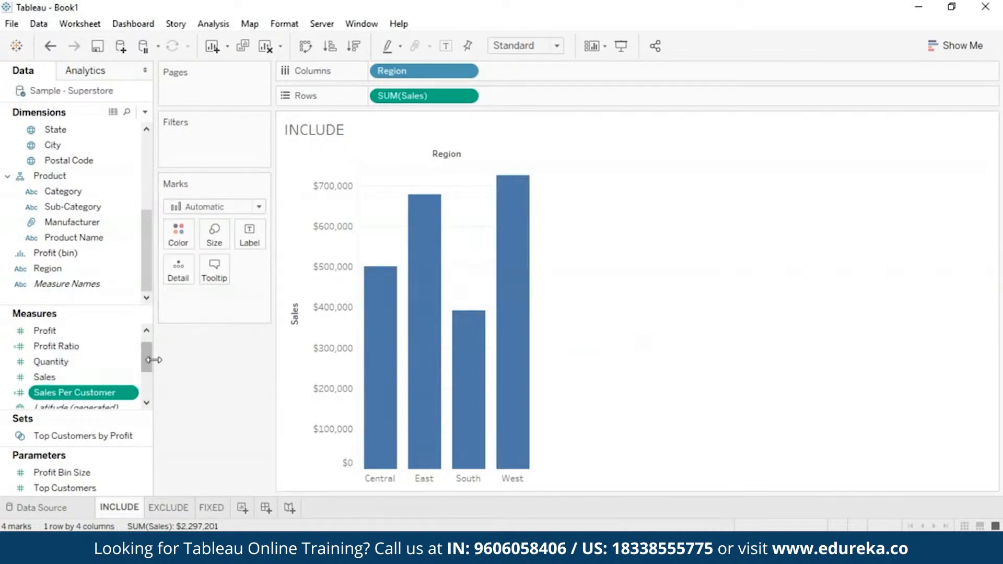
Add Sales Per Customer to Rows ahead of SUM(Sales) and aggregate it as Average
{"action": "scroll", "coordinate": [148, 352], "scroll_direction": "down", "scroll_amount": 1}
{"action": "left_click", "coordinate": [36, 376]}
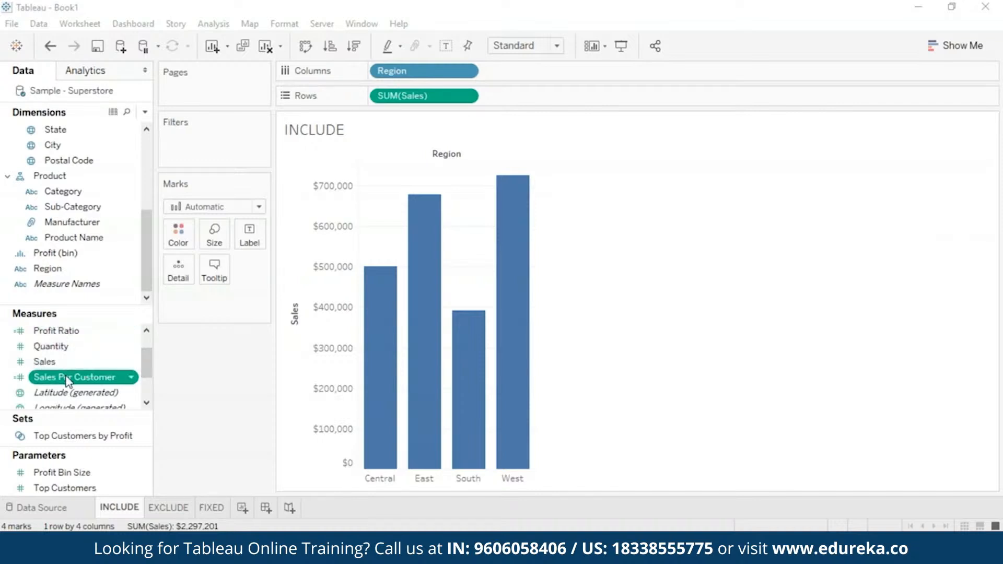
{"action": "left_click_drag", "start_coordinate": [68, 380], "coordinate": [349, 94]}
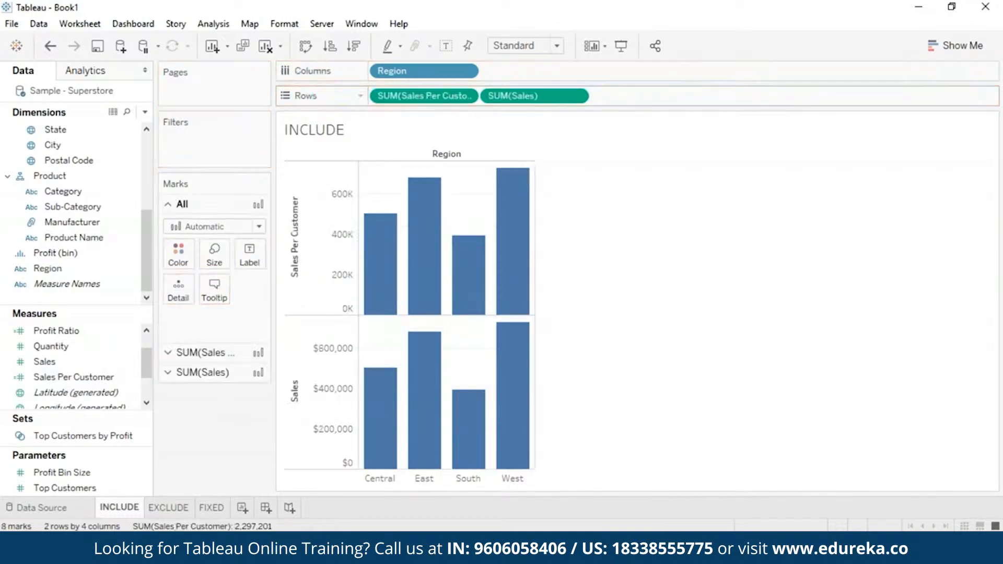
{"action": "left_click", "coordinate": [466, 97]}
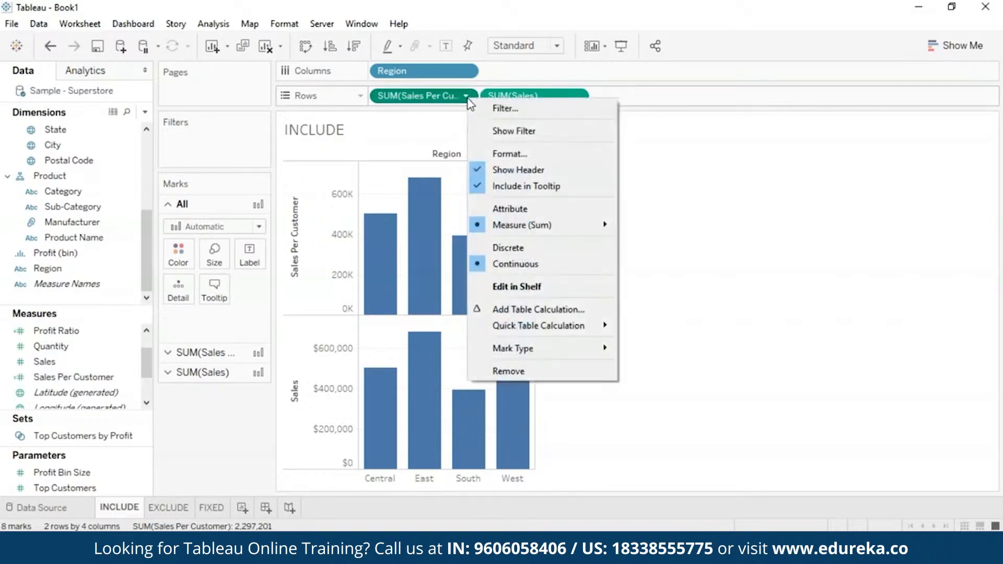
{"action": "mouse_move", "coordinate": [510, 226]}
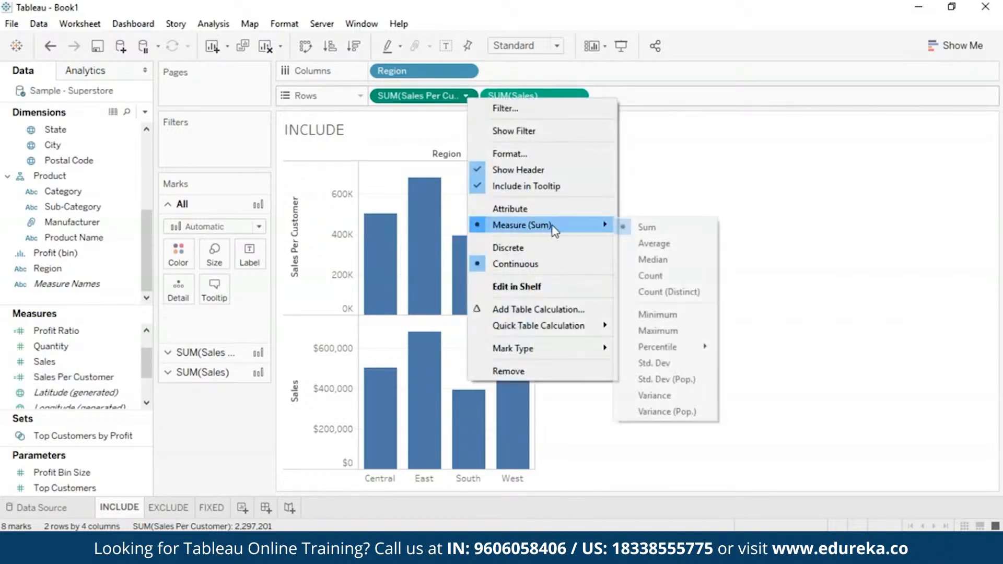
{"action": "left_click", "coordinate": [635, 244]}
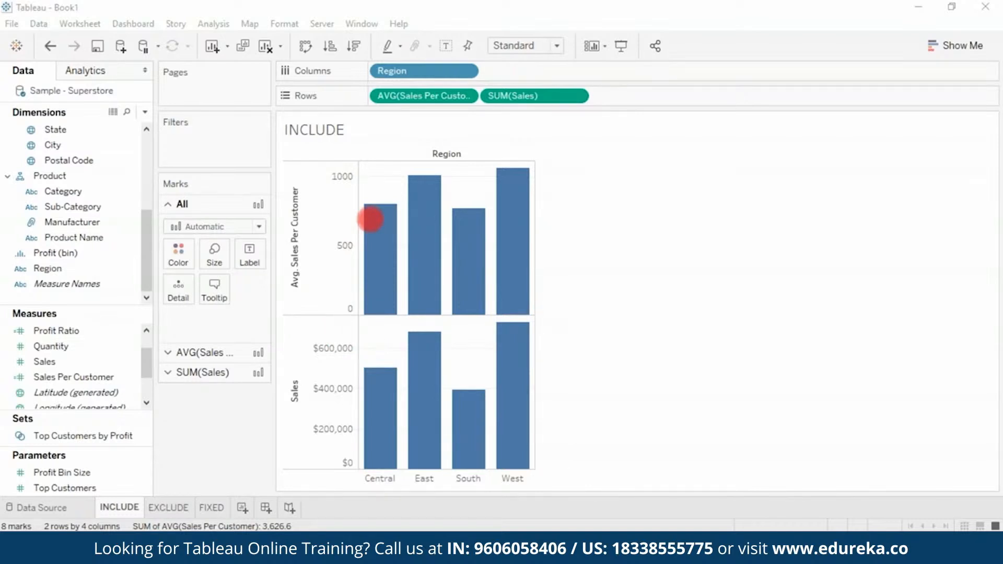
On the EXCLUDE sheet, create a calculated field named Exclude Region with the formula {EXCLUDE [Region]: SUM([Sales])}
{"action": "left_click", "coordinate": [179, 511]}
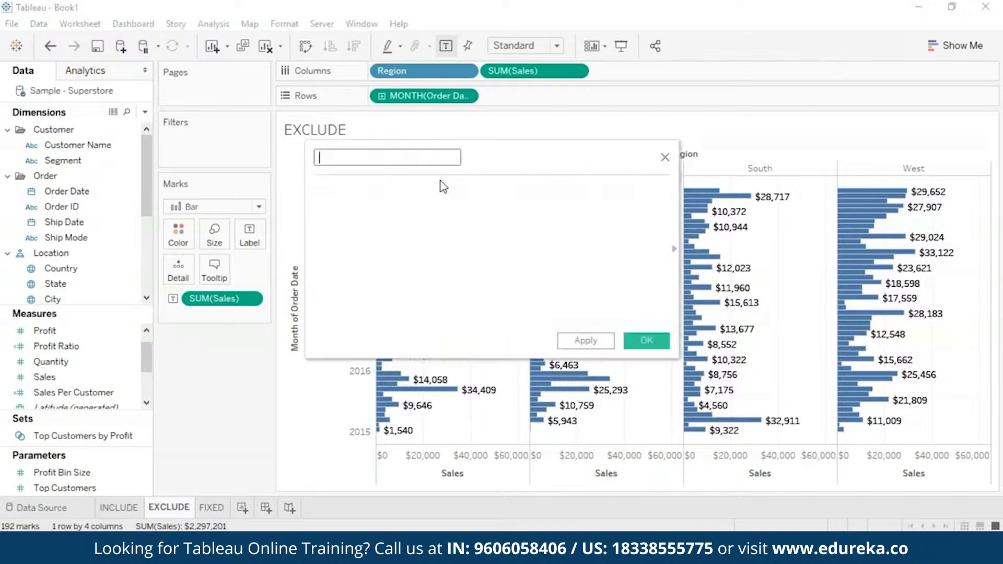
{"action": "type", "text": "Exclude Region"}
{"action": "left_click", "coordinate": [445, 191]}
{"action": "type", "text": "{EX"}
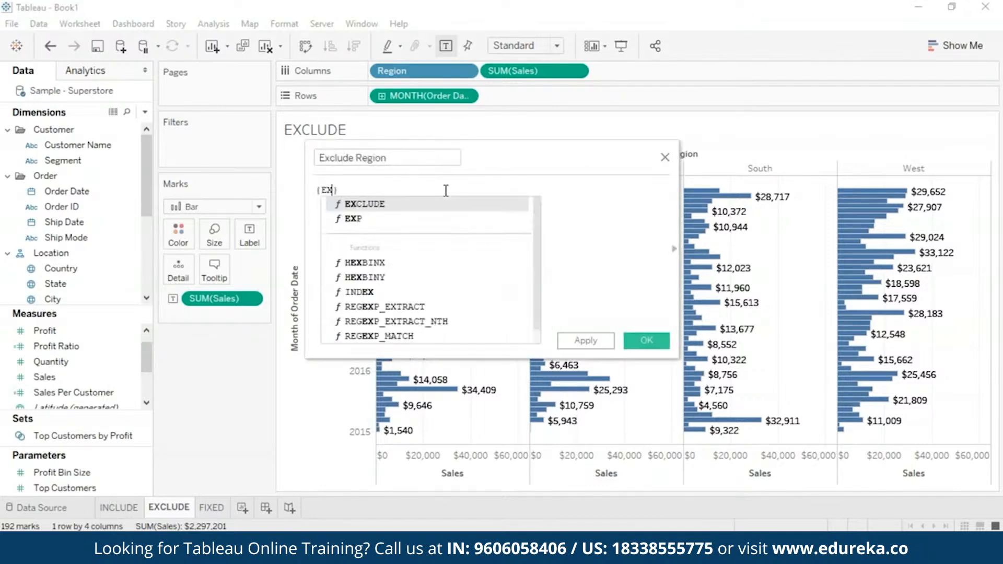
{"action": "key", "text": "Return"}
{"action": "type", "text": "[Re"}
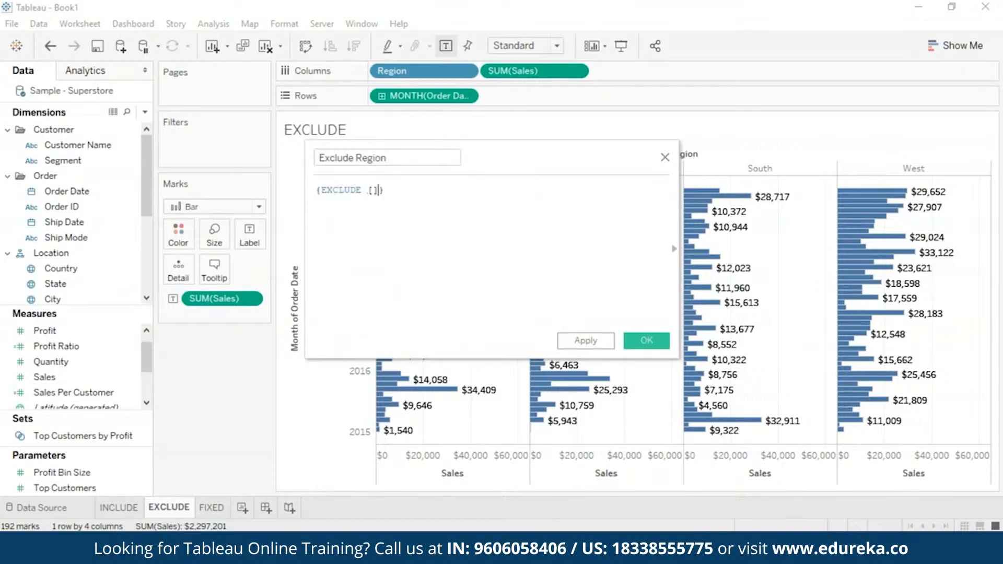
{"action": "key", "text": "Return"}
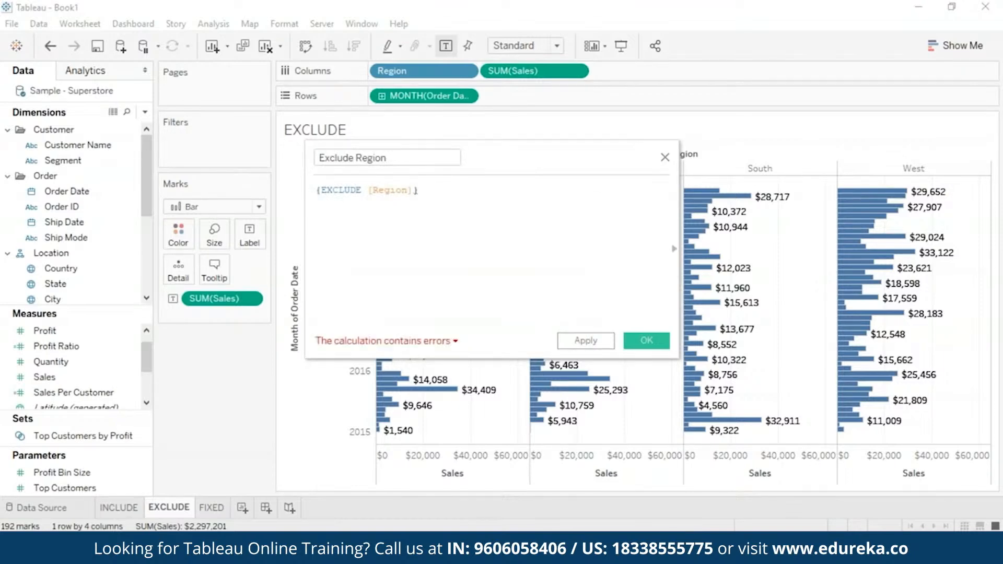
{"action": "type", "text": ": SU"}
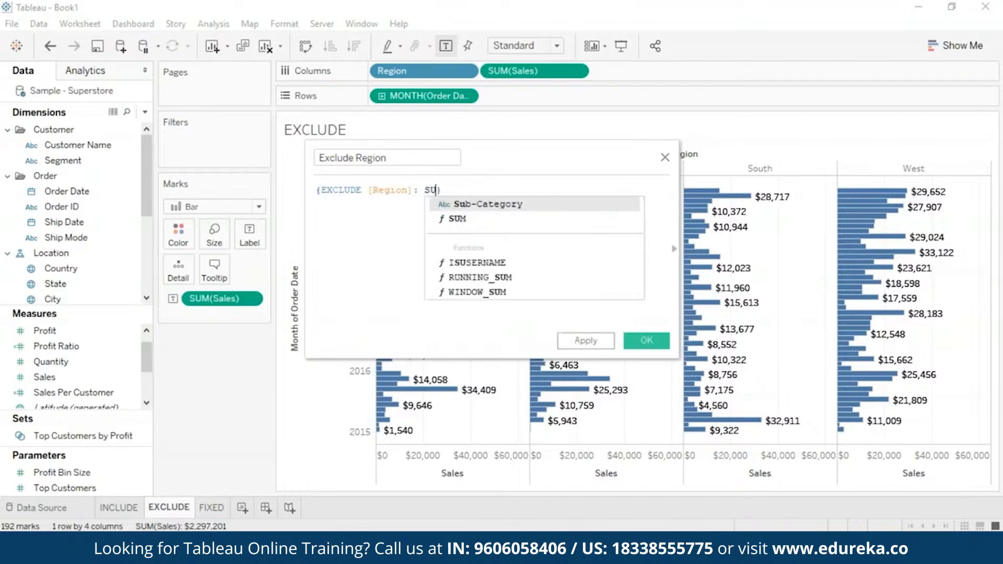
{"action": "key", "text": "Down"}
{"action": "key", "text": "Return"}
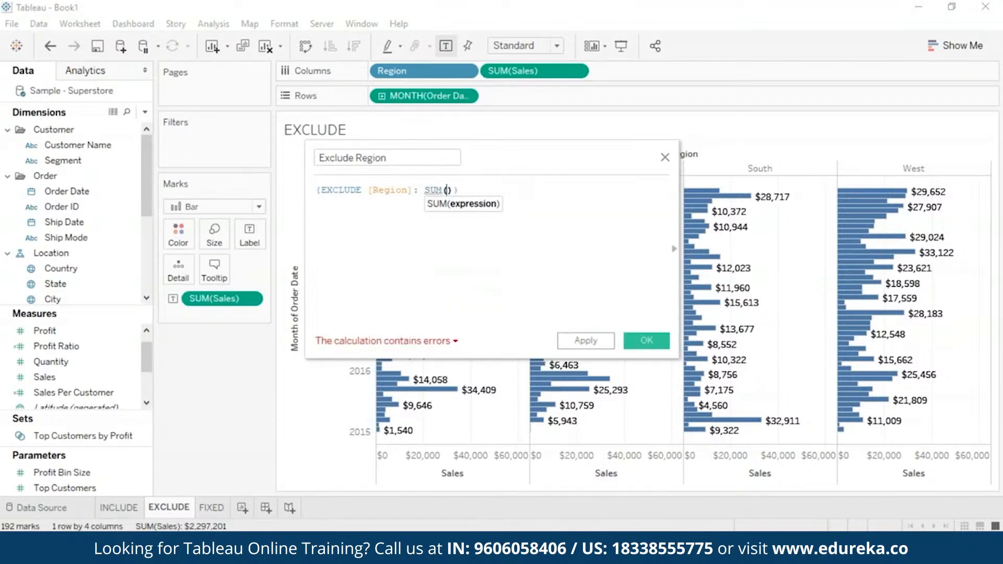
{"action": "type", "text": "[S"}
{"action": "key", "text": "Return"}
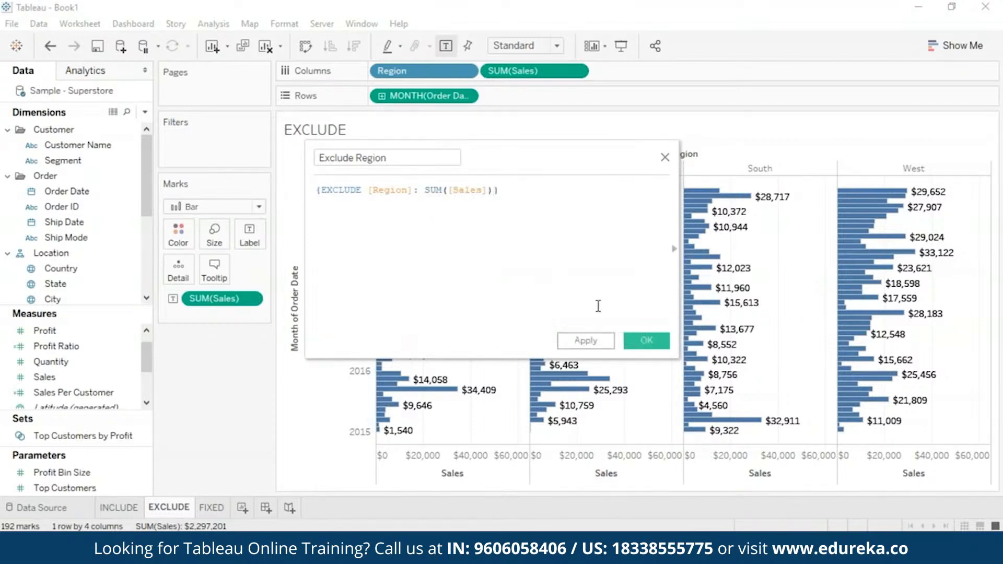
{"action": "left_click", "coordinate": [646, 340]}
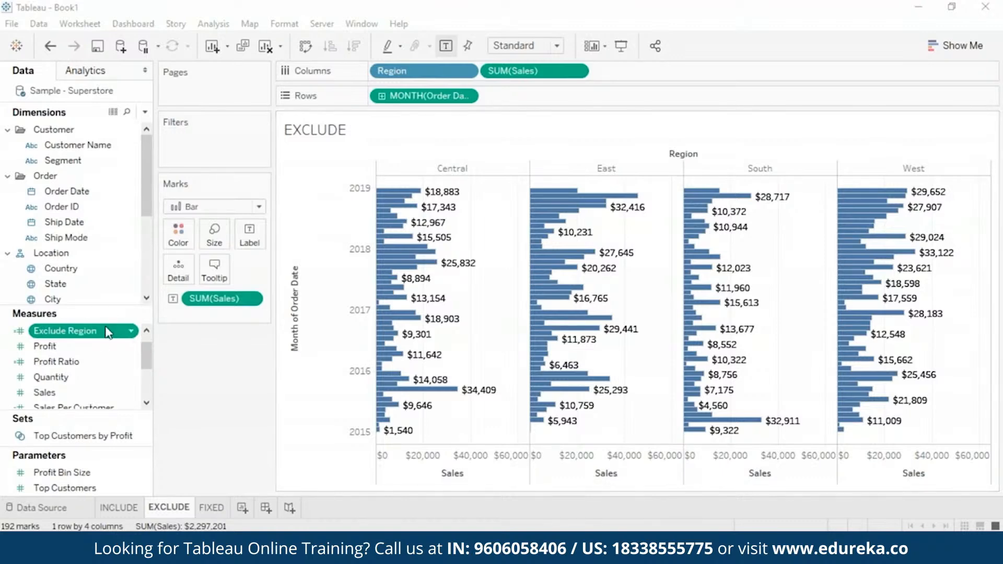
Color the monthly sales bars by Exclude Region using the Orange-Blue Diverging palette
{"action": "left_click_drag", "start_coordinate": [101, 332], "coordinate": [179, 234]}
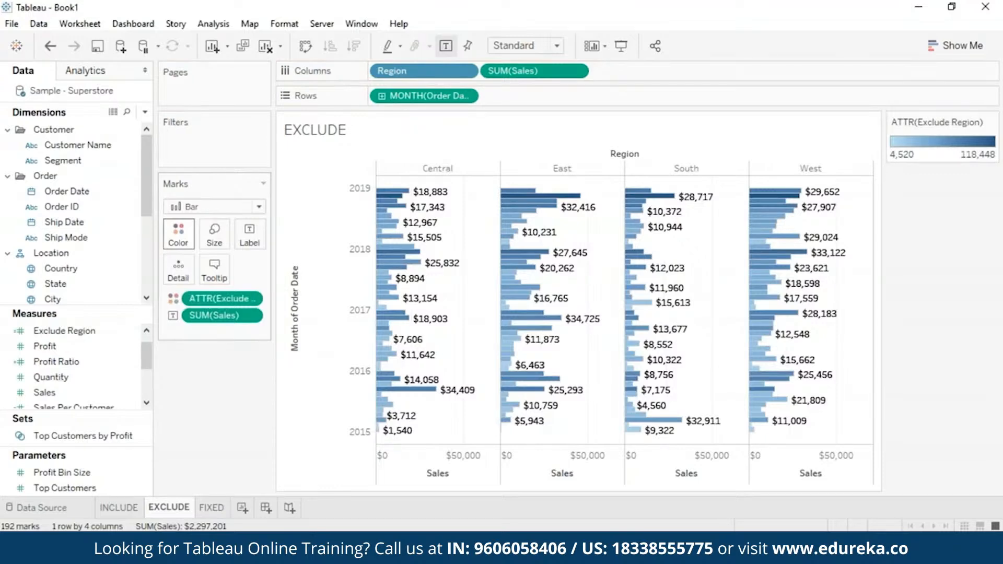
{"action": "left_click", "coordinate": [184, 242]}
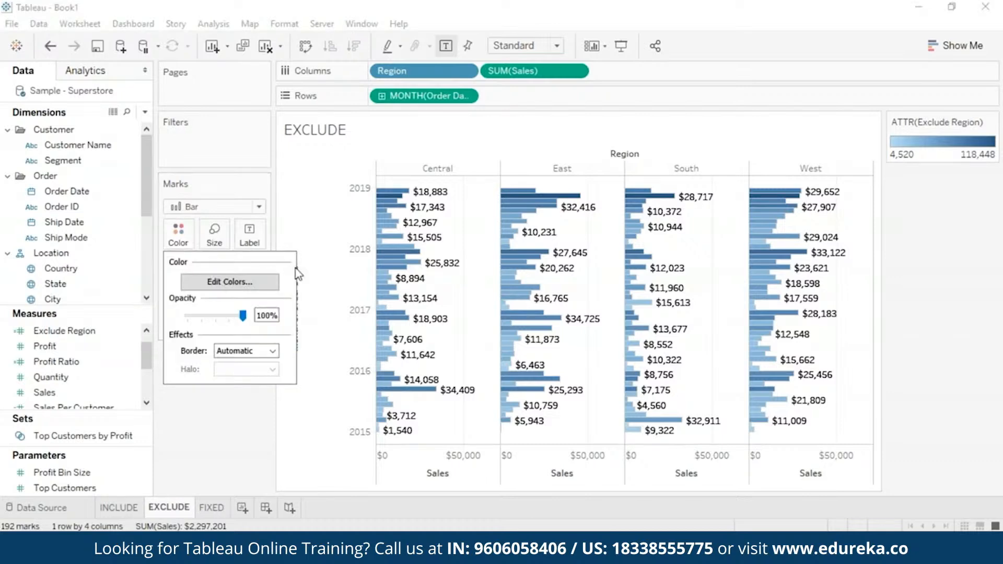
{"action": "left_click", "coordinate": [261, 292]}
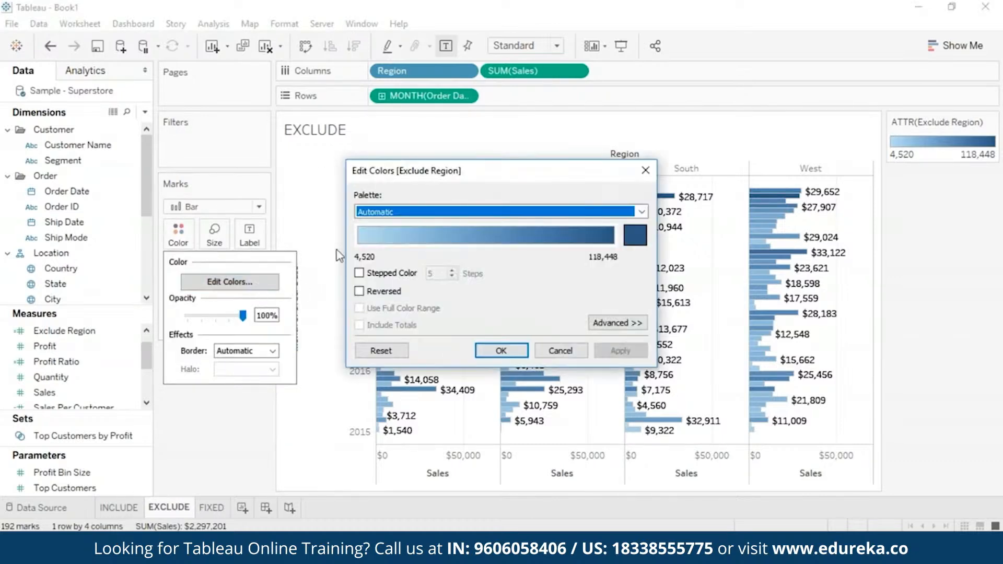
{"action": "left_click", "coordinate": [641, 212]}
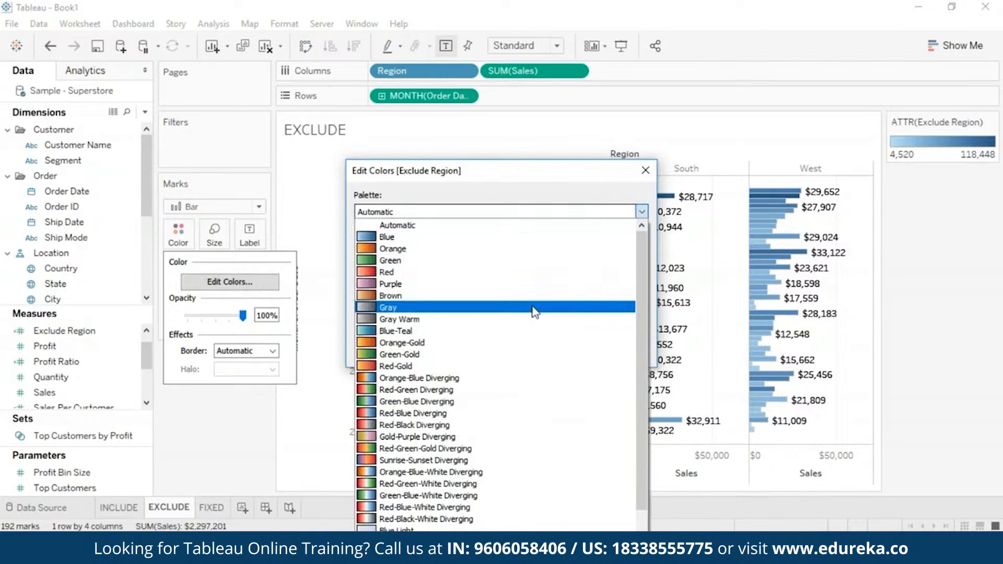
{"action": "left_click", "coordinate": [529, 380]}
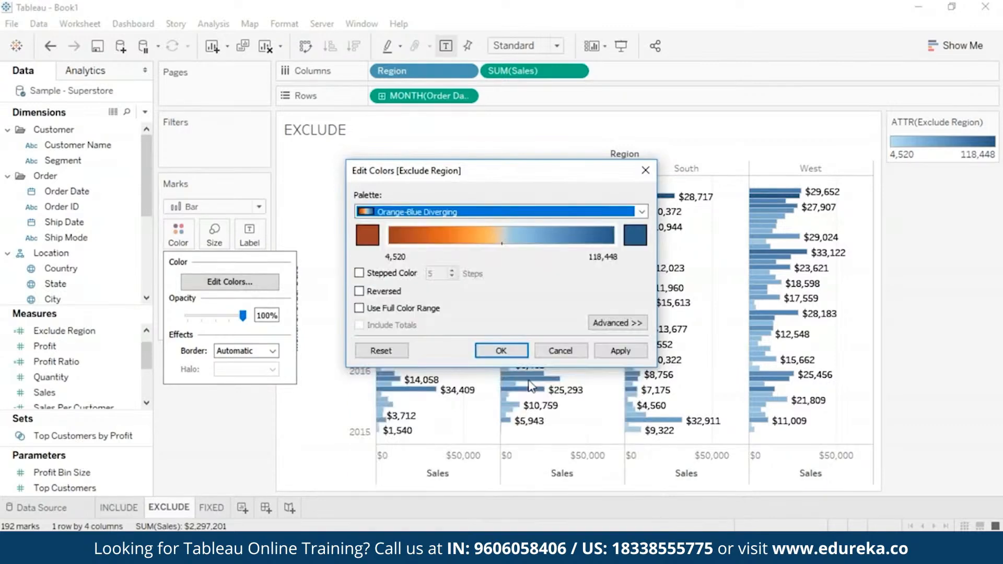
{"action": "left_click", "coordinate": [620, 351]}
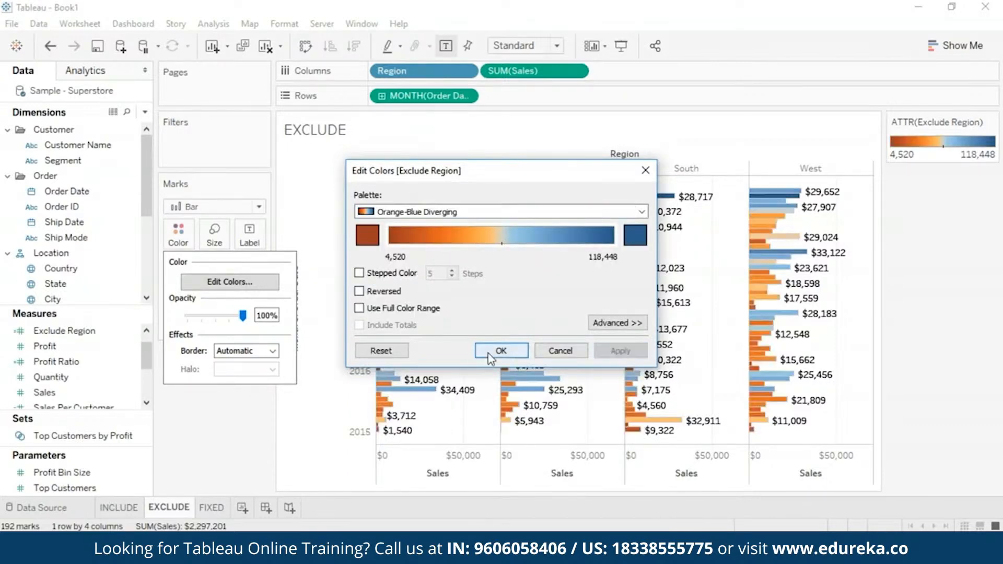
{"action": "left_click", "coordinate": [491, 356]}
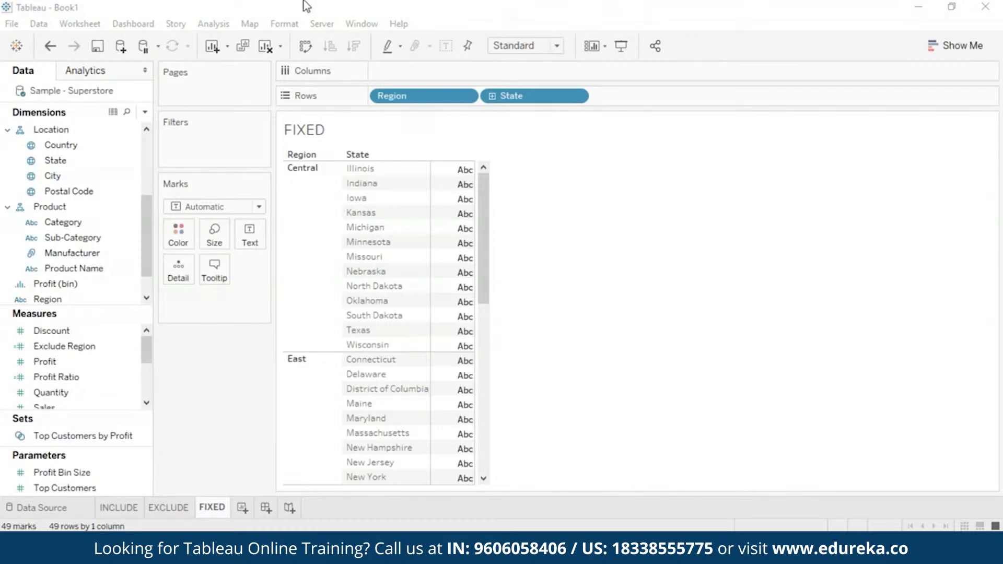
Create a calculated field named Sales By Region with the formula {FIXED [Region]: SUM([Sales])}
{"action": "left_click", "coordinate": [216, 26]}
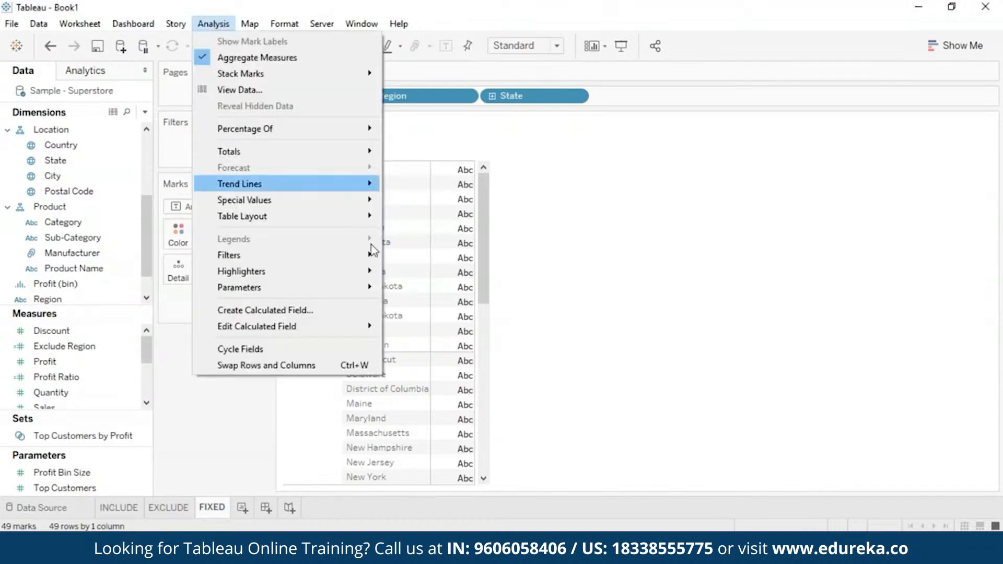
{"action": "left_click", "coordinate": [331, 313]}
{"action": "type", "text": "Sales By Region"}
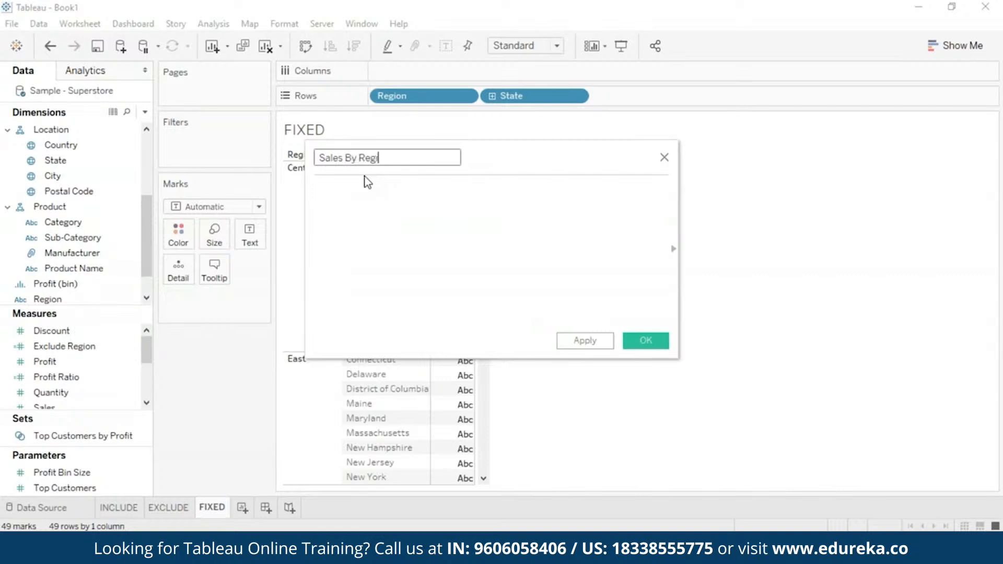
{"action": "left_click", "coordinate": [365, 180]}
{"action": "type", "text": "{FIXED [Region]: SUM([S"}
{"action": "key", "text": "Return"}
{"action": "left_click", "coordinate": [643, 342]}
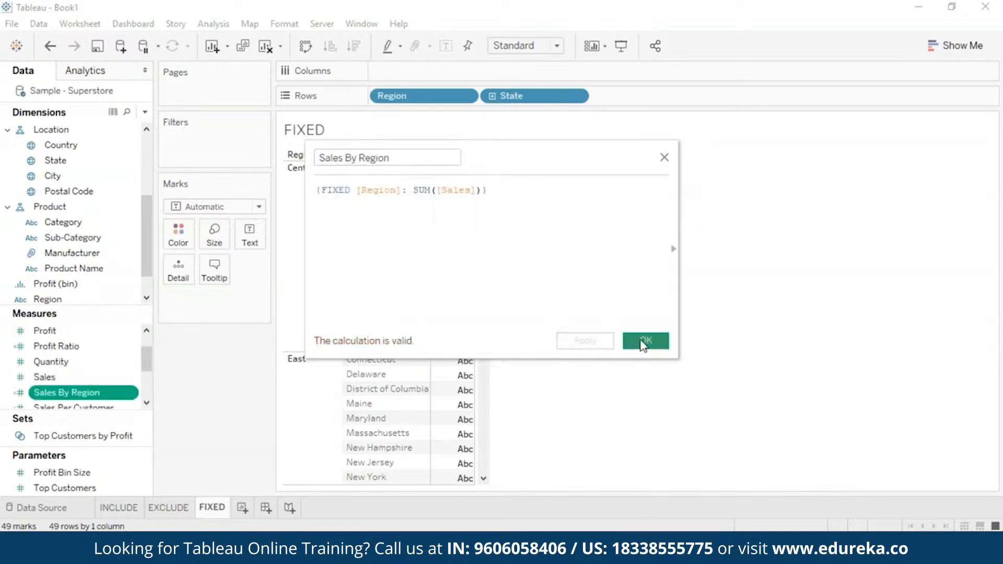
{"action": "left_click", "coordinate": [947, 262]}
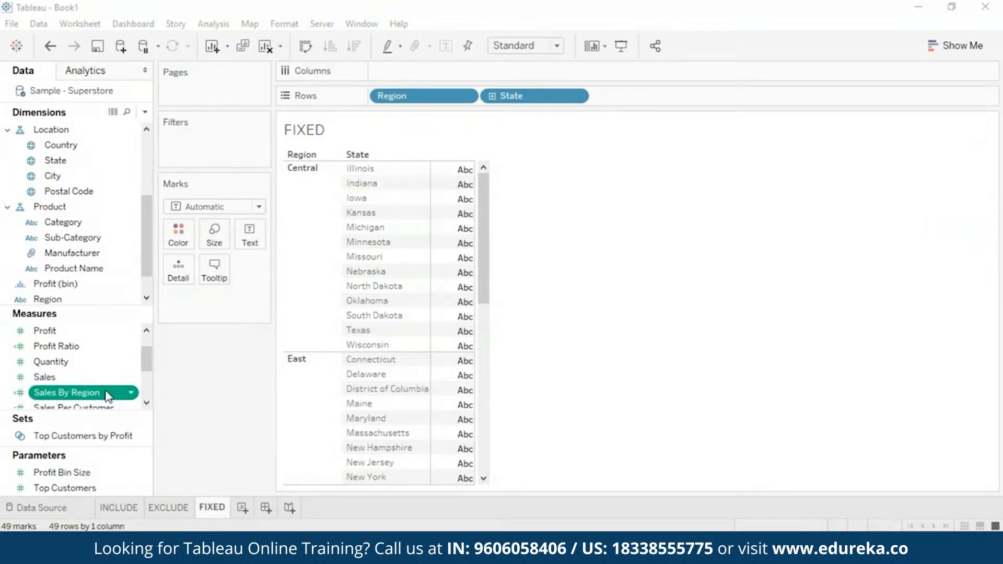
Show Sales By Region as the text values in the Region and State table
{"action": "left_click_drag", "start_coordinate": [107, 395], "coordinate": [249, 236]}
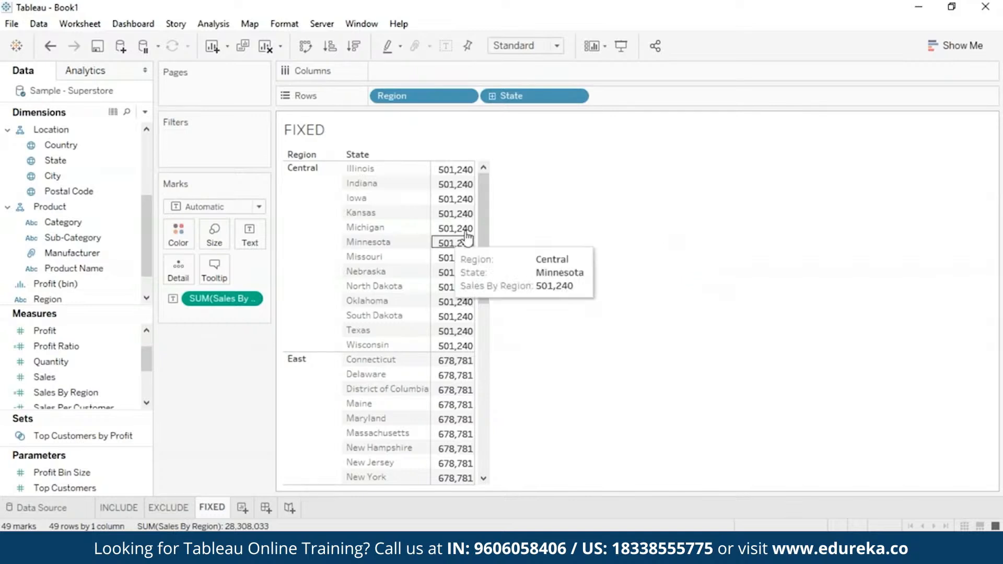
{"action": "scroll", "coordinate": [478, 222], "scroll_direction": "down", "scroll_amount": 1}
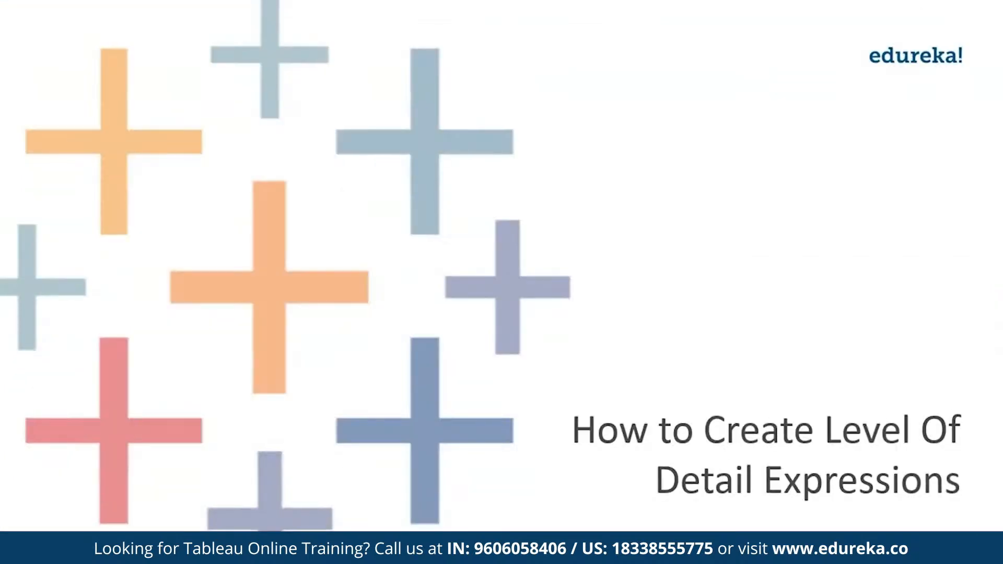